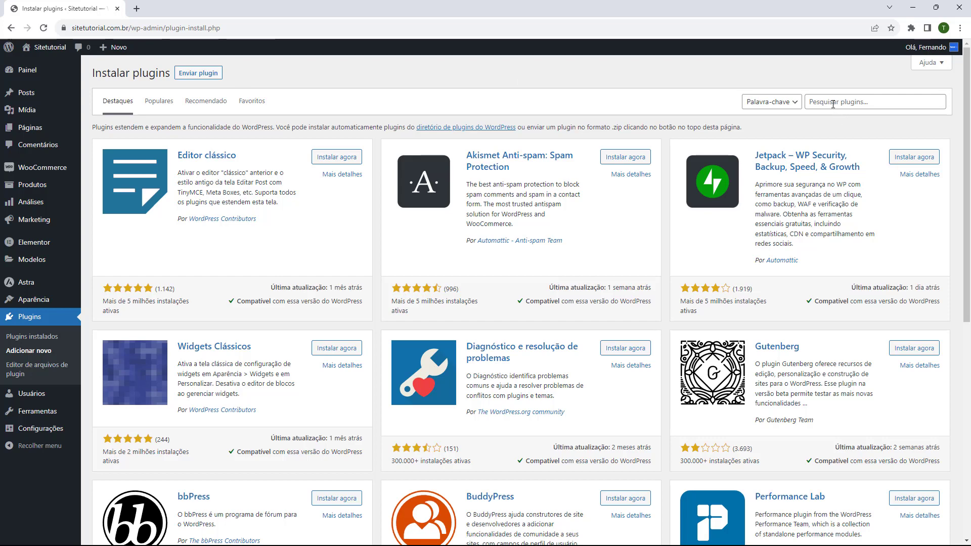
- Search the plugin directory for "google", then install and activate Site Kit by Google
{"action": "left_click", "coordinate": [817, 103]}
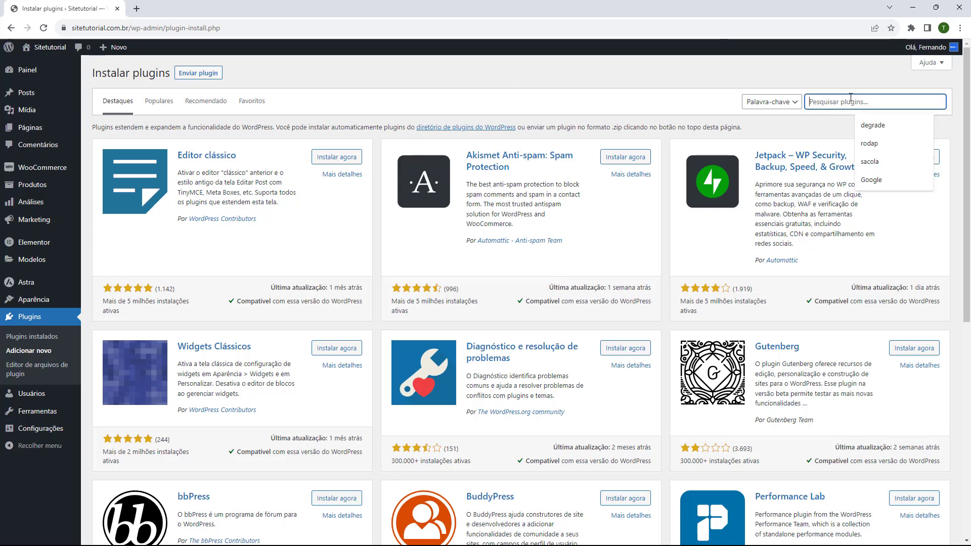
{"action": "type", "text": "google"}
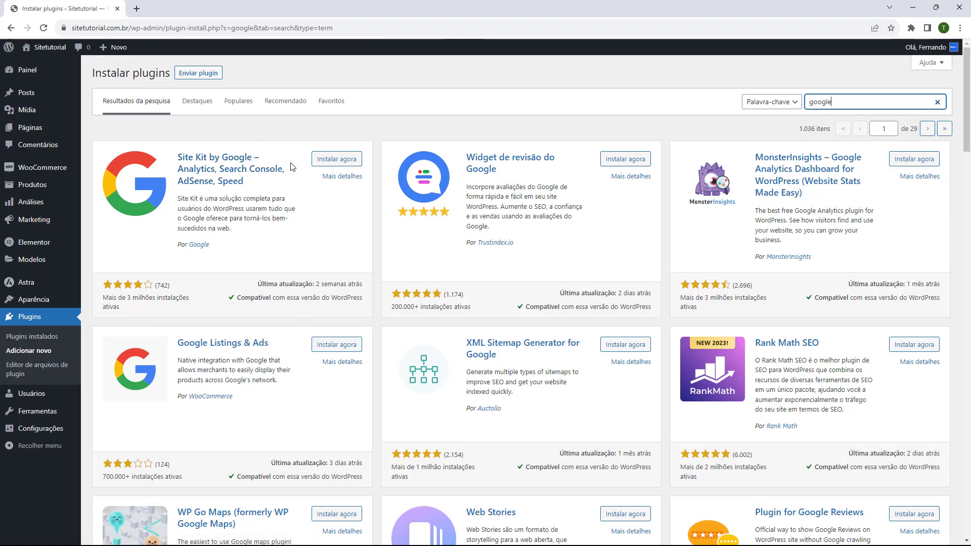
{"action": "left_click", "coordinate": [336, 165]}
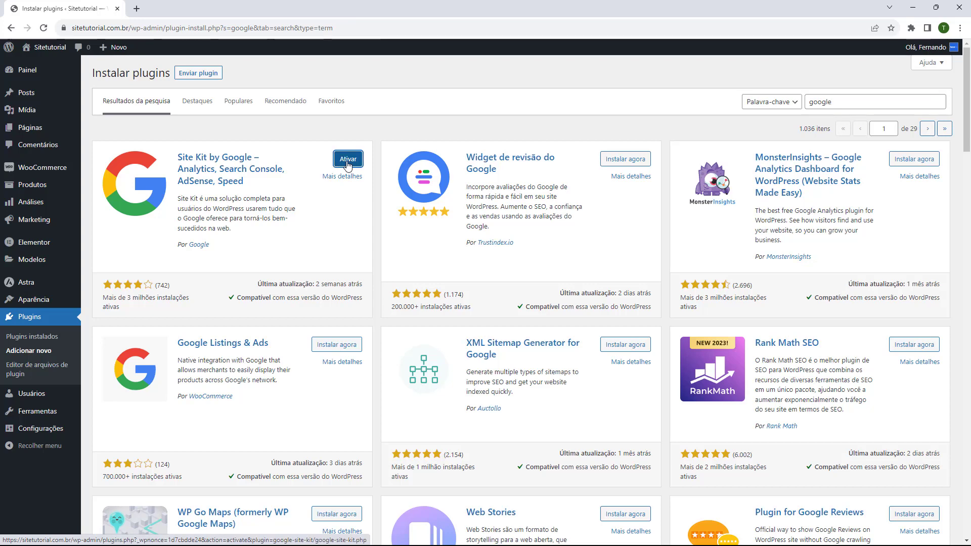
{"action": "left_click", "coordinate": [347, 164]}
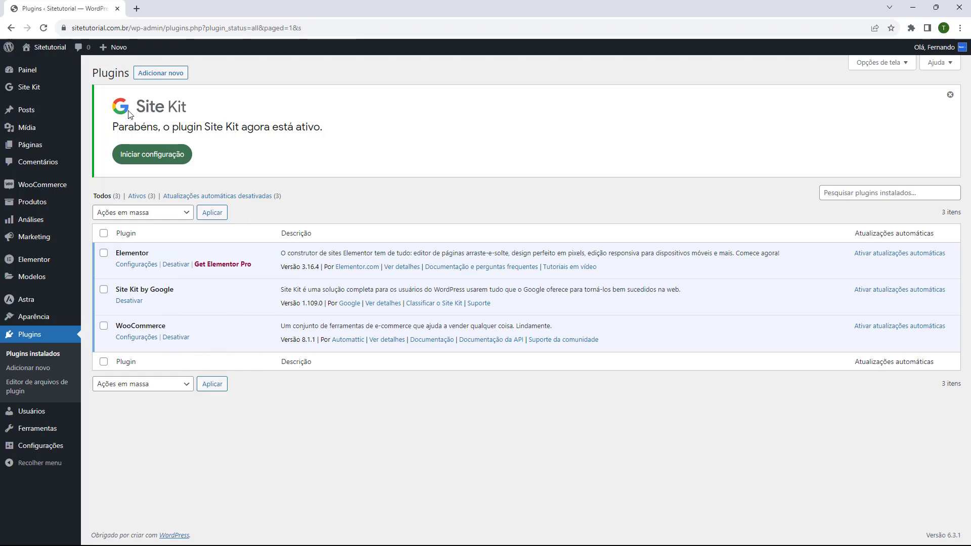
- Start the Site Kit setup with Google Analytics connection included and proceed to the Google sign-in
{"action": "left_click", "coordinate": [151, 158]}
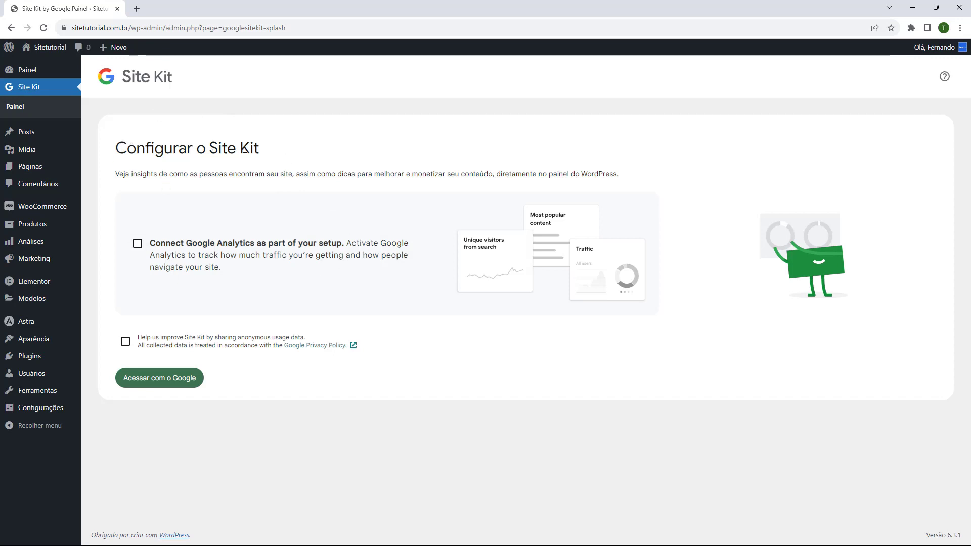
{"action": "left_click", "coordinate": [138, 246]}
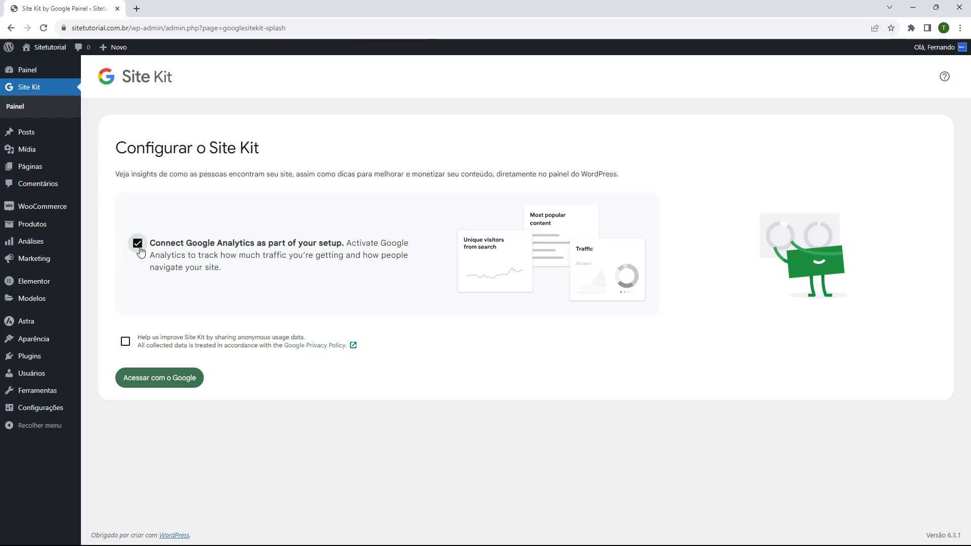
{"action": "left_click", "coordinate": [149, 386]}
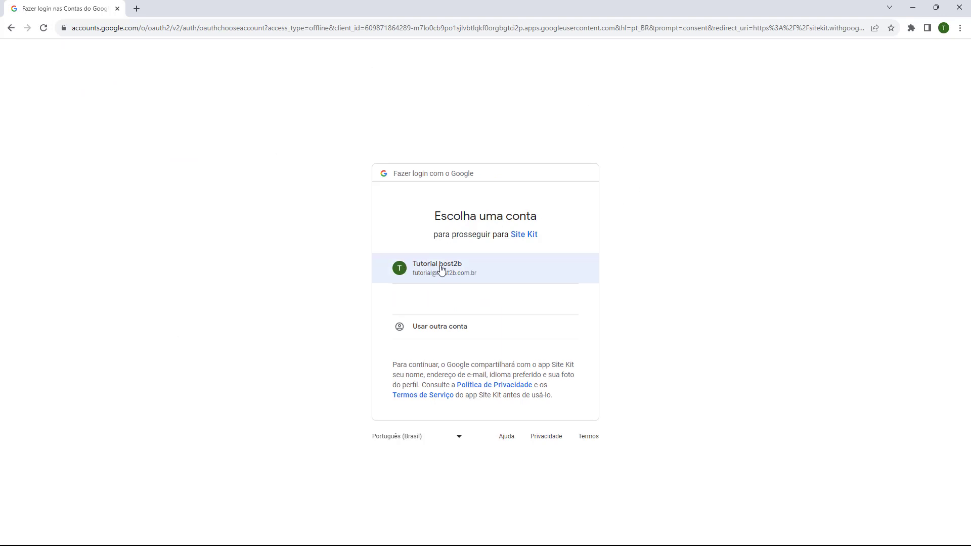
- Choose the listed Google account and grant Site Kit all the requested access permissions
{"action": "left_click", "coordinate": [472, 267]}
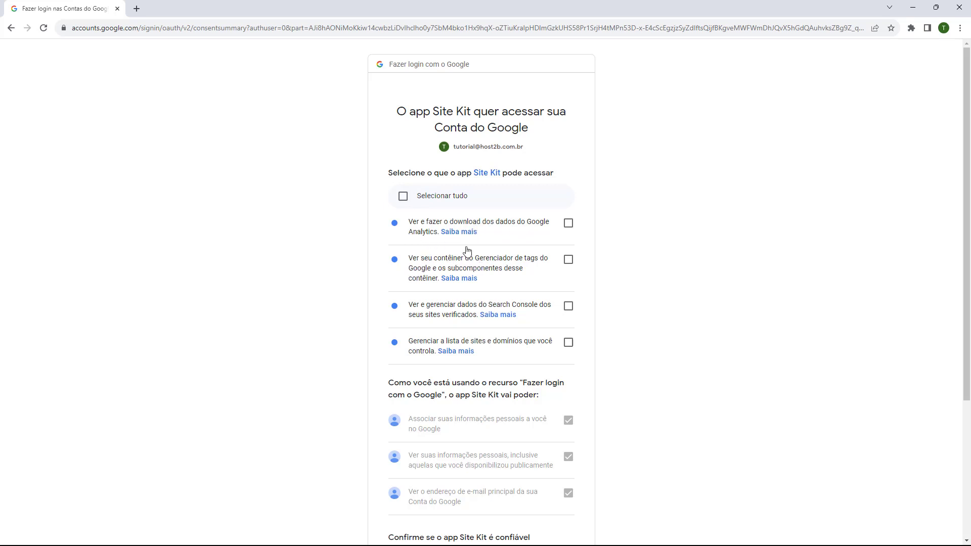
{"action": "left_click", "coordinate": [402, 197]}
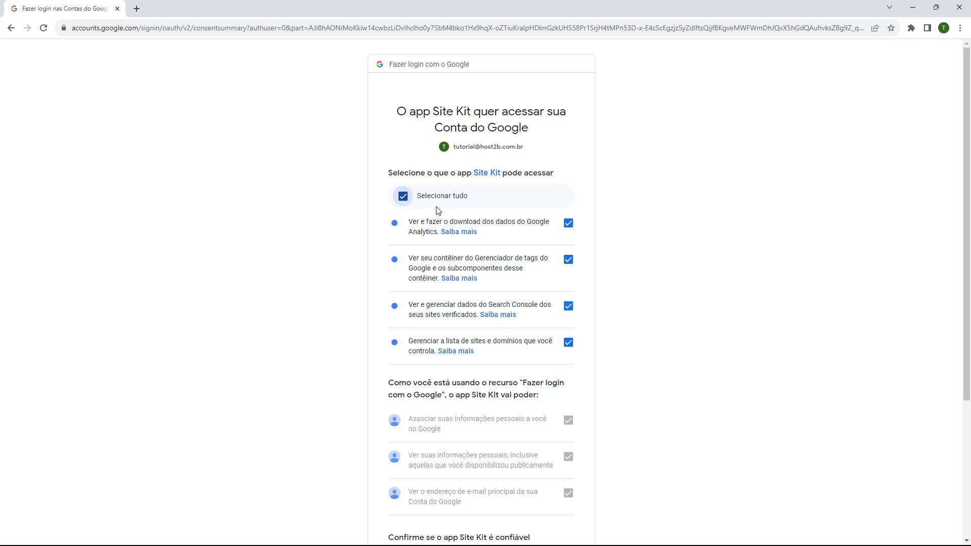
{"action": "scroll", "coordinate": [458, 151], "scroll_direction": "down", "scroll_amount": 3}
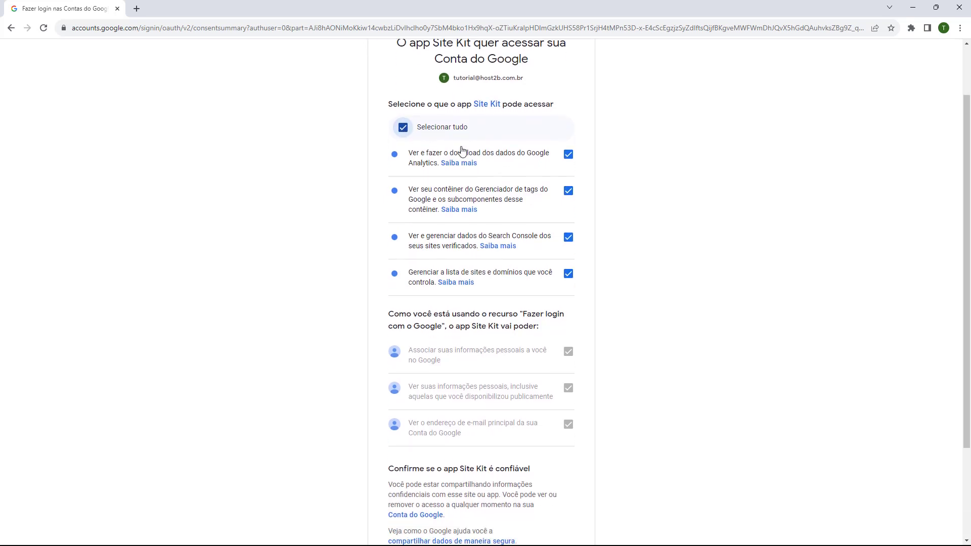
{"action": "scroll", "coordinate": [459, 147], "scroll_direction": "down", "scroll_amount": 1}
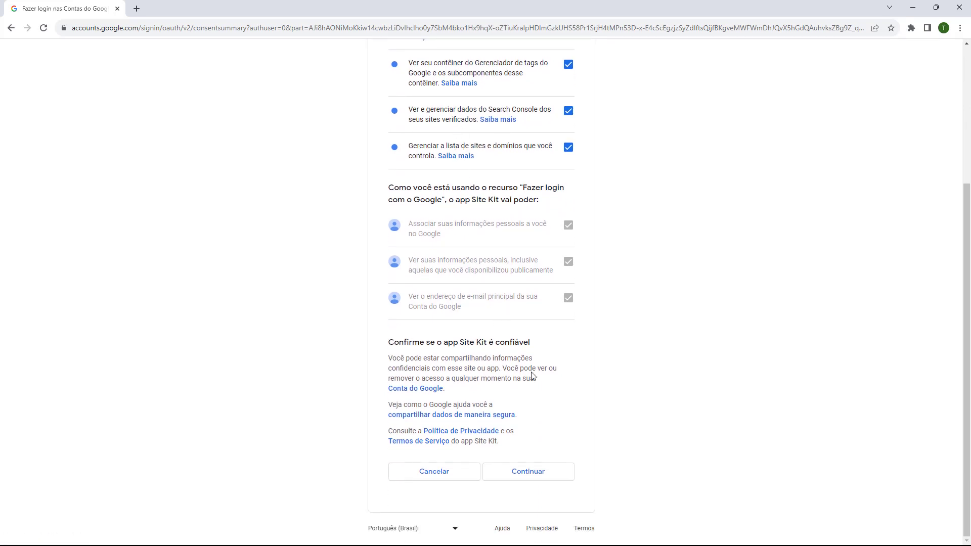
{"action": "left_click", "coordinate": [537, 473]}
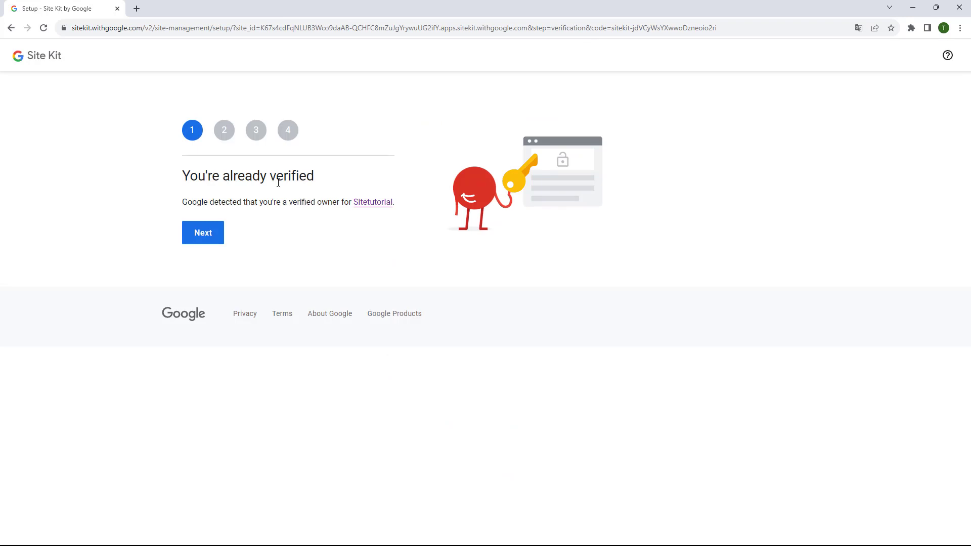
- Complete the four Site Kit setup stages, allowing dashboard metrics and continuing to the Google Analytics setup
{"action": "left_click", "coordinate": [202, 239]}
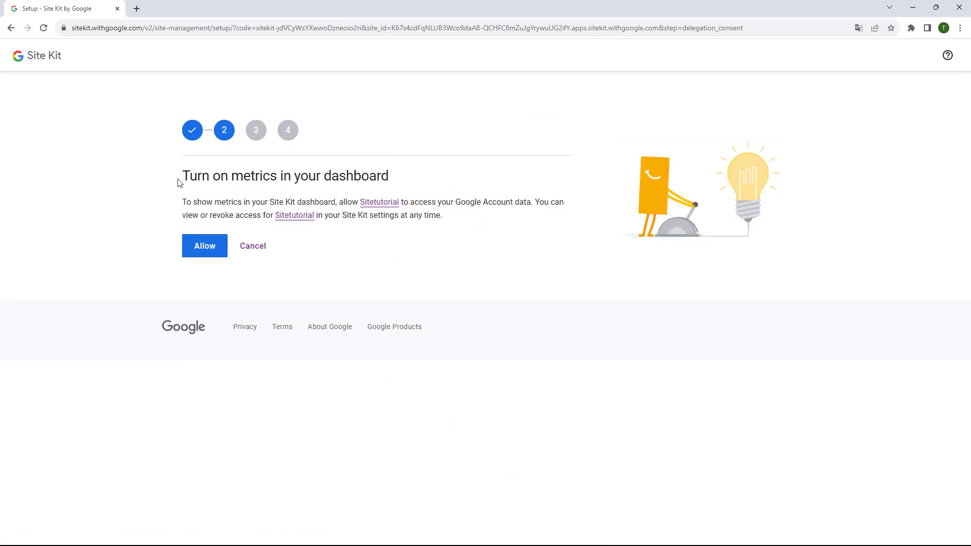
{"action": "left_click", "coordinate": [203, 250]}
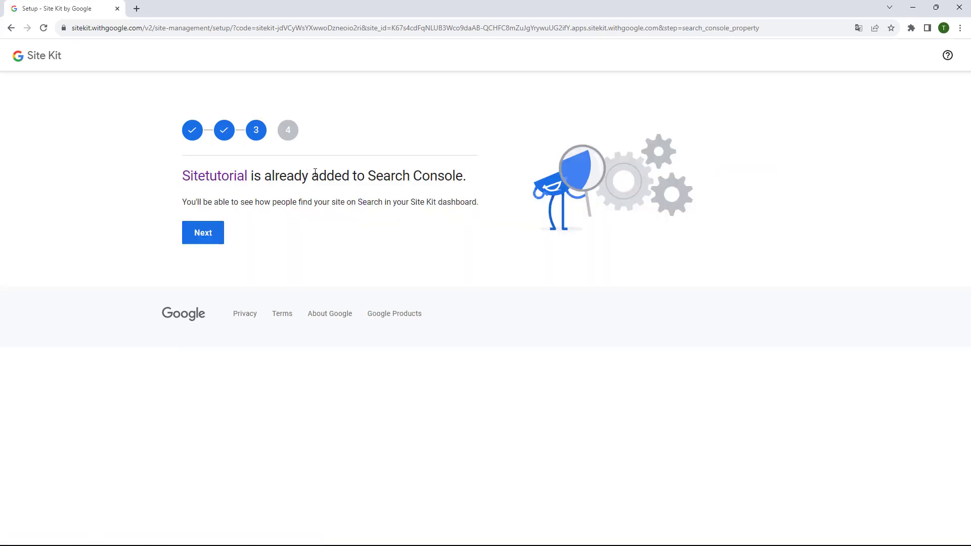
{"action": "left_click", "coordinate": [205, 239]}
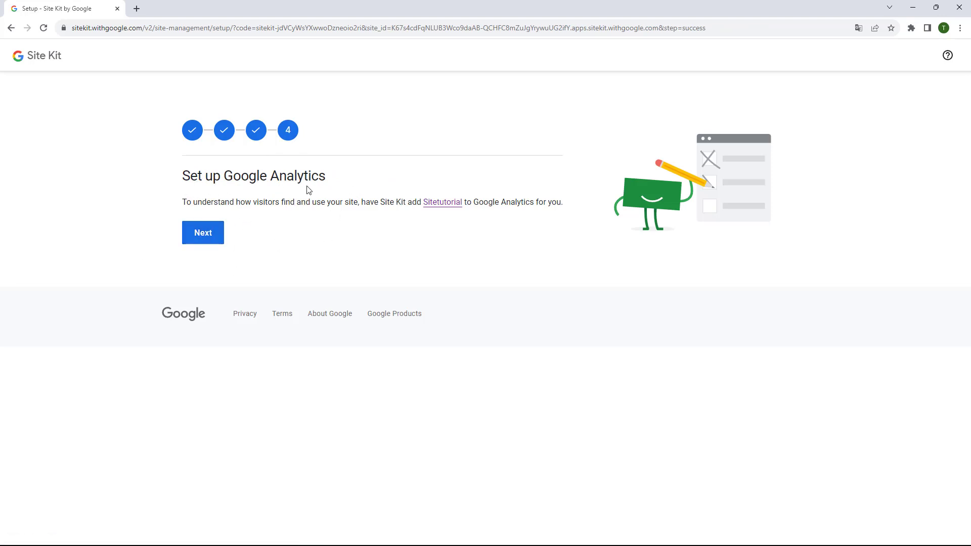
{"action": "left_click", "coordinate": [210, 237]}
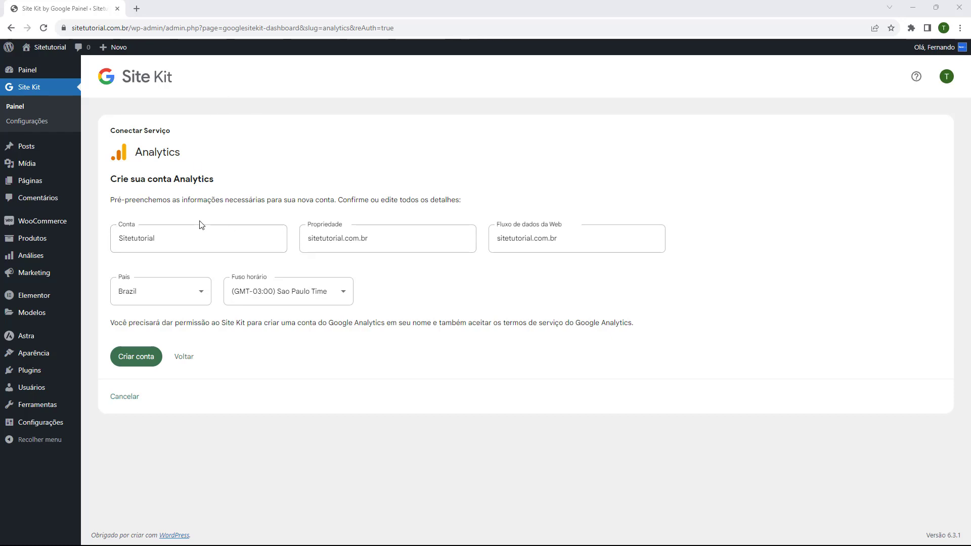
- Review the prefilled account, property and web data stream names for the new Analytics account
{"action": "left_click_drag", "start_coordinate": [119, 239], "coordinate": [138, 228]}
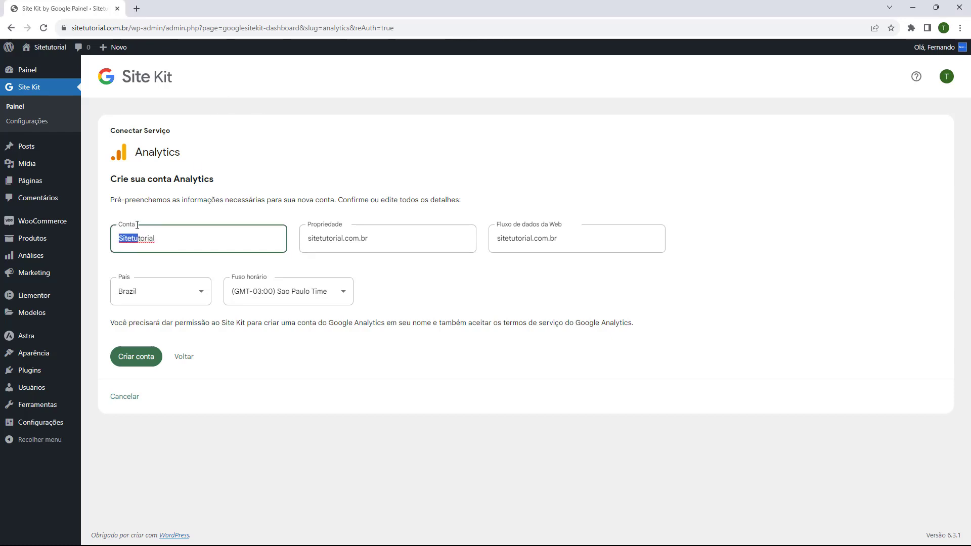
{"action": "left_click", "coordinate": [141, 241]}
{"action": "double_click", "coordinate": [131, 241]}
{"action": "left_click", "coordinate": [127, 243]}
{"action": "left_click_drag", "start_coordinate": [302, 247], "coordinate": [412, 251]}
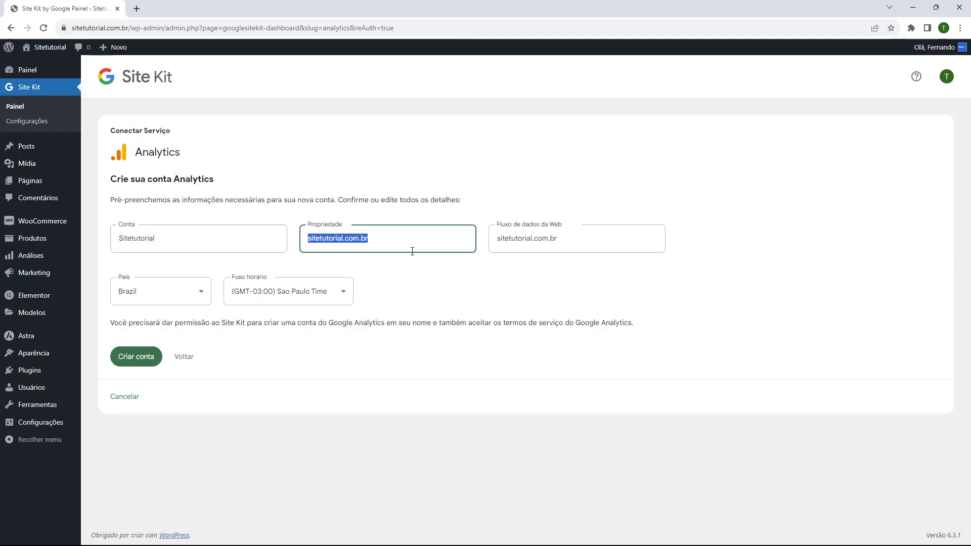
{"action": "left_click", "coordinate": [481, 267]}
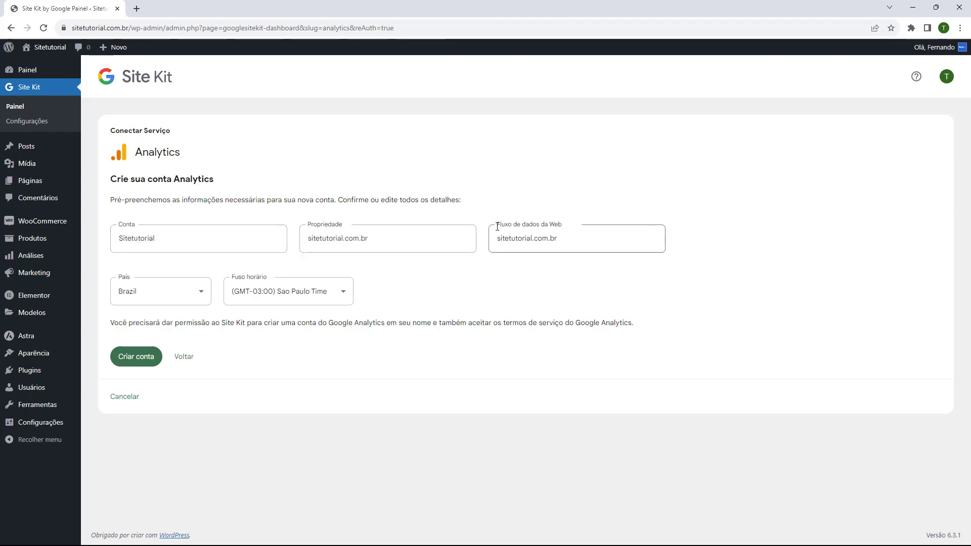
{"action": "left_click_drag", "start_coordinate": [494, 246], "coordinate": [518, 270]}
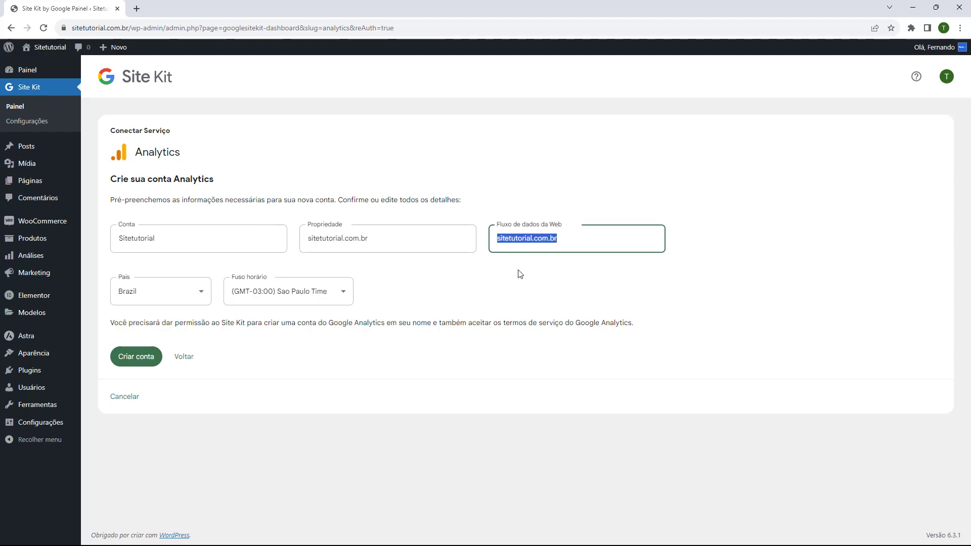
{"action": "left_click", "coordinate": [495, 279]}
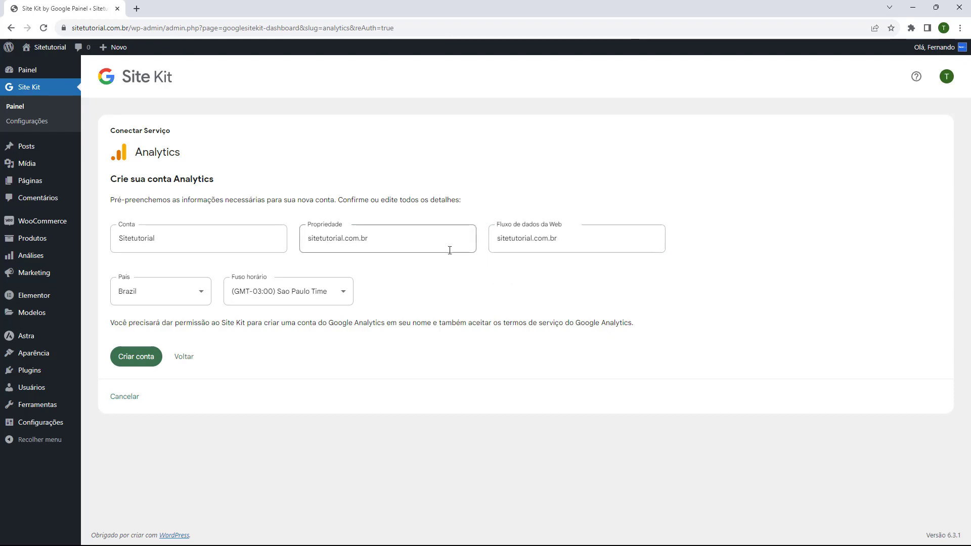
- Request creation of the Analytics account with the prefilled details and grant Site Kit all the additional Google account permissions
{"action": "left_click", "coordinate": [128, 361]}
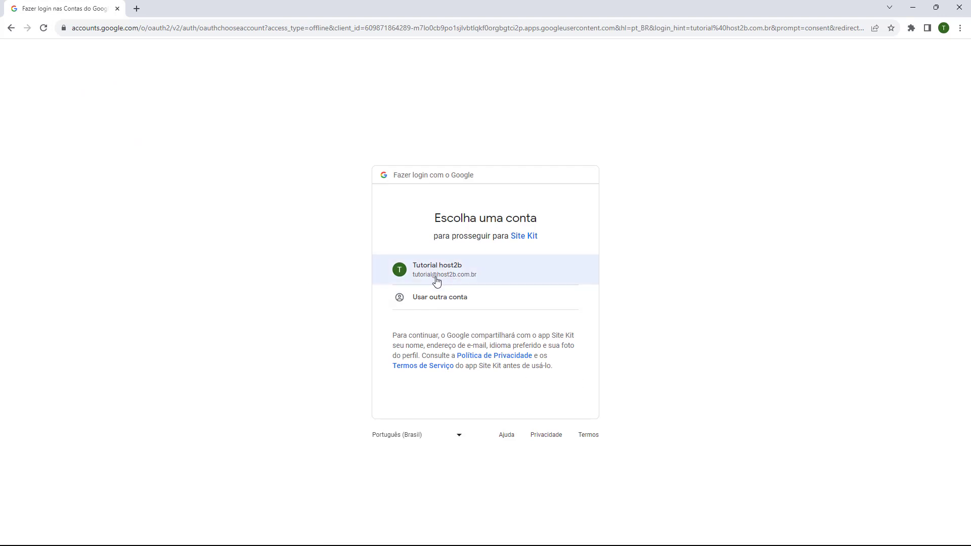
{"action": "left_click", "coordinate": [486, 275]}
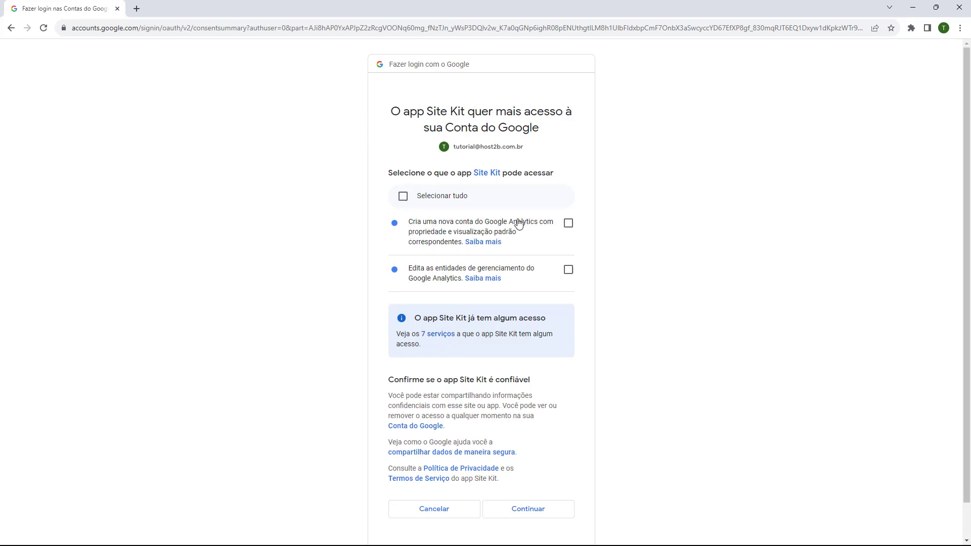
{"action": "left_click", "coordinate": [403, 197]}
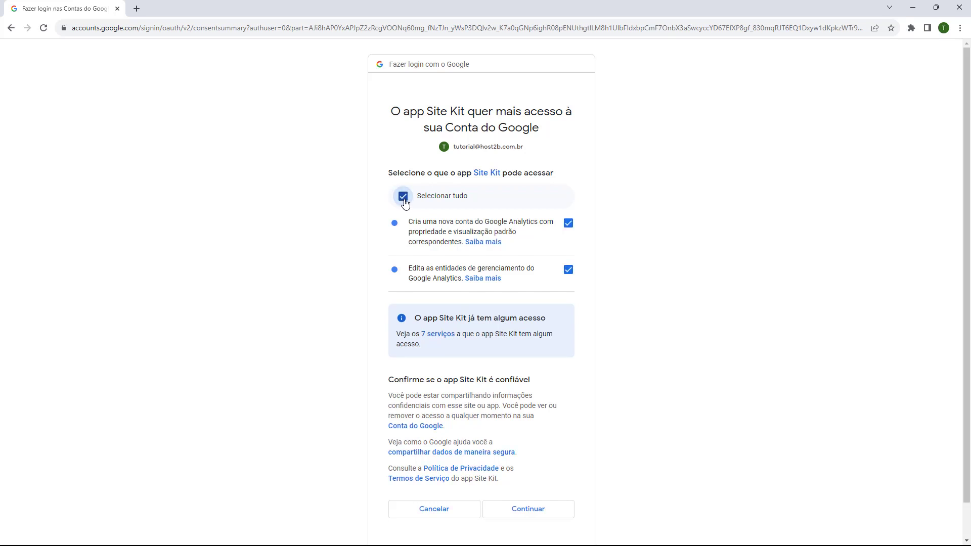
{"action": "left_click", "coordinate": [516, 510]}
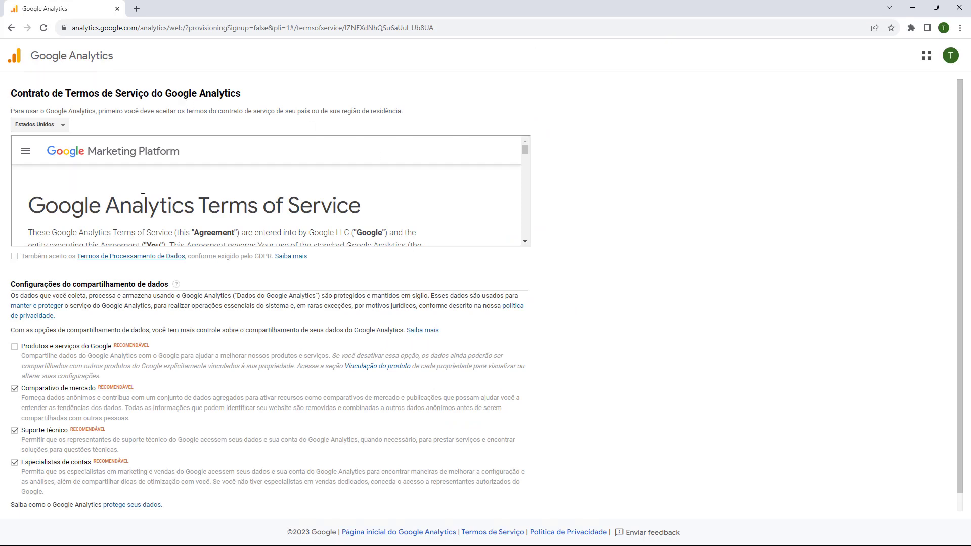
- Set the country of the Google Analytics Terms of Service agreement to Brasil
{"action": "scroll", "coordinate": [142, 197], "scroll_direction": "down", "scroll_amount": 20}
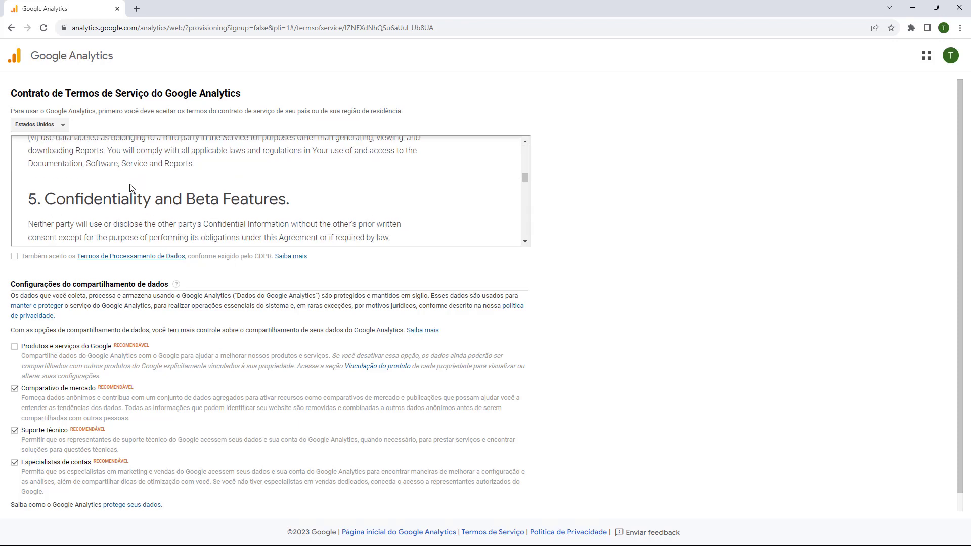
{"action": "scroll", "coordinate": [130, 188], "scroll_direction": "down", "scroll_amount": 10}
{"action": "left_click", "coordinate": [54, 126]}
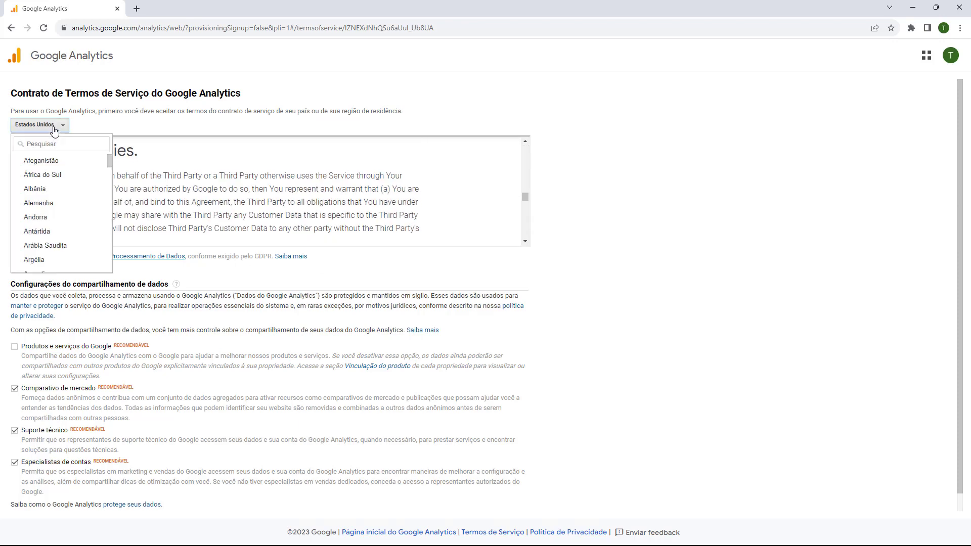
{"action": "type", "text": "brasil"}
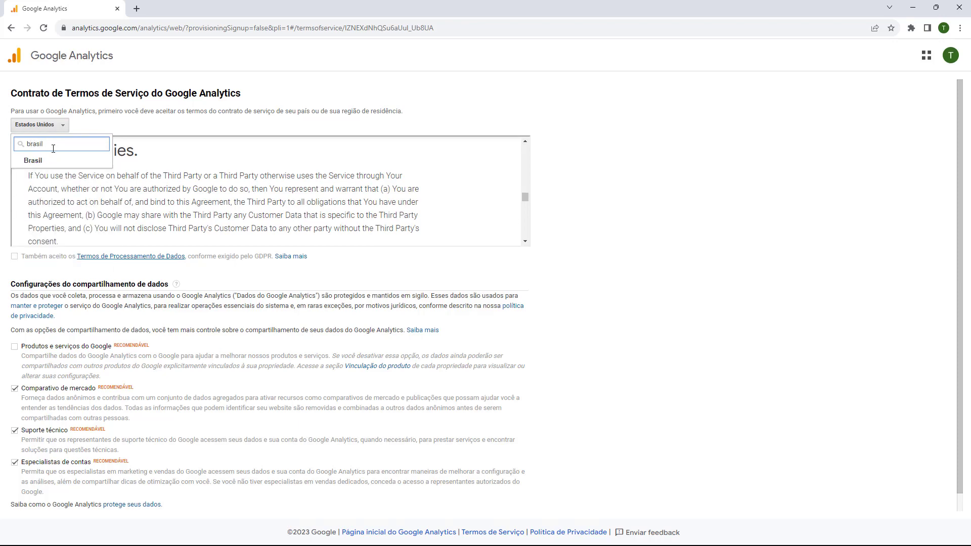
{"action": "left_click", "coordinate": [46, 160]}
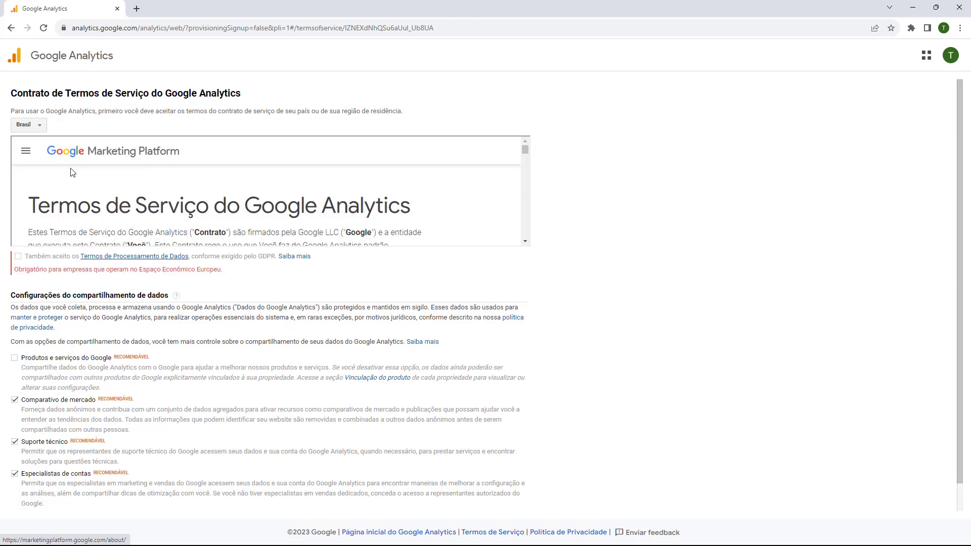
- Go through the Brazilian terms of service to the end and accept the GDPR data processing terms
{"action": "scroll", "coordinate": [112, 192], "scroll_direction": "down", "scroll_amount": 5}
{"action": "scroll", "coordinate": [113, 192], "scroll_direction": "down", "scroll_amount": 10}
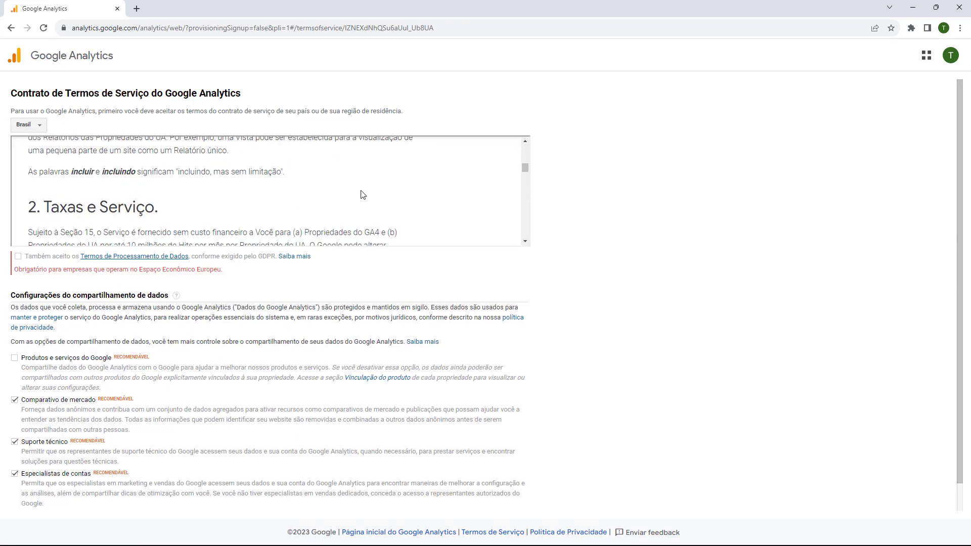
{"action": "left_click_drag", "start_coordinate": [524, 178], "coordinate": [521, 252]}
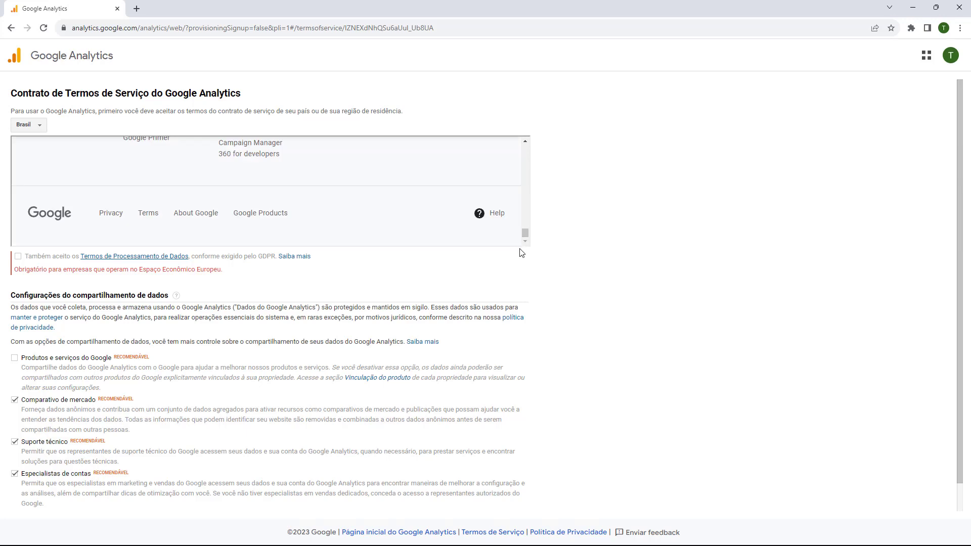
{"action": "left_click", "coordinate": [18, 256]}
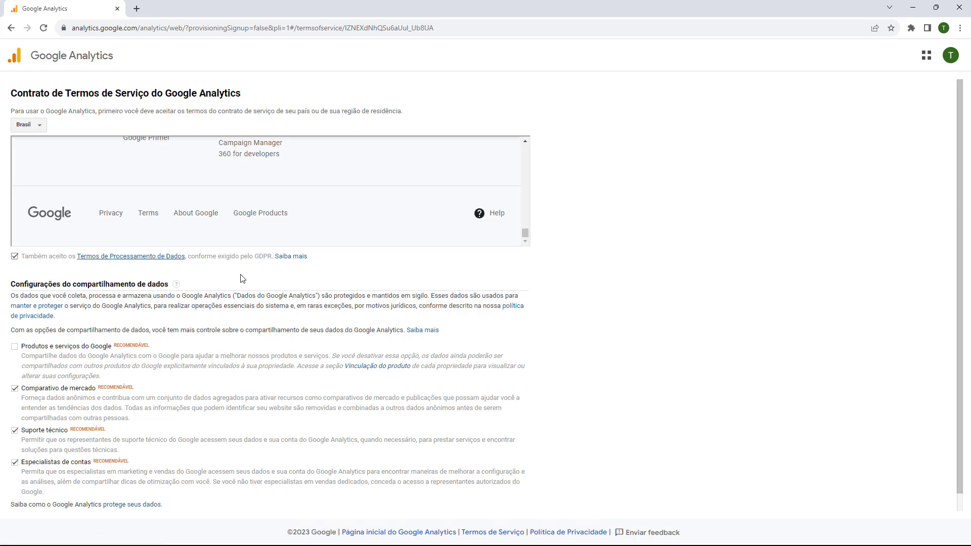
- Enable data sharing with Google products and services and accept the additional measurement controller data protection terms
{"action": "scroll", "coordinate": [243, 268], "scroll_direction": "down", "scroll_amount": 1}
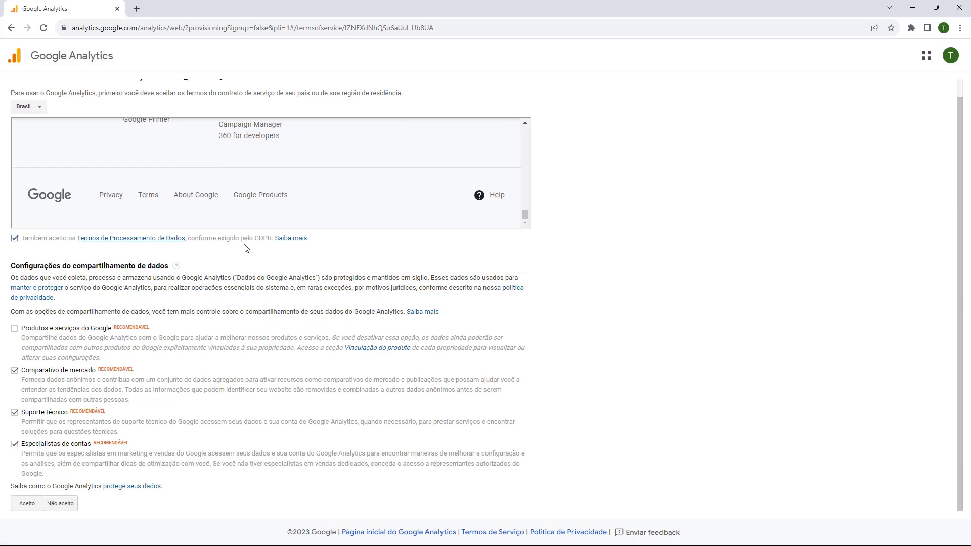
{"action": "left_click", "coordinate": [13, 328]}
{"action": "scroll", "coordinate": [14, 332], "scroll_direction": "down", "scroll_amount": 4}
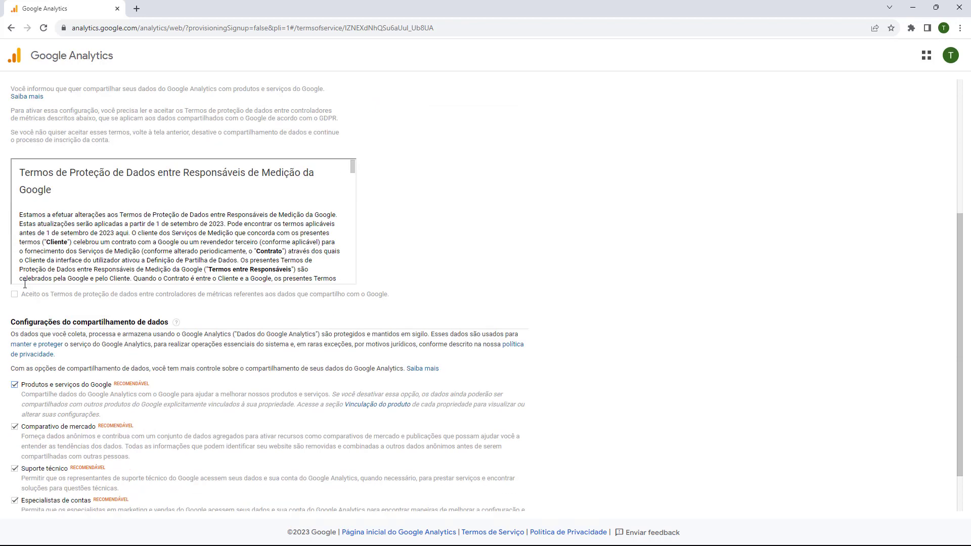
{"action": "left_click", "coordinate": [15, 384]}
{"action": "left_click", "coordinate": [14, 348]}
{"action": "scroll", "coordinate": [163, 289], "scroll_direction": "down", "scroll_amount": 2}
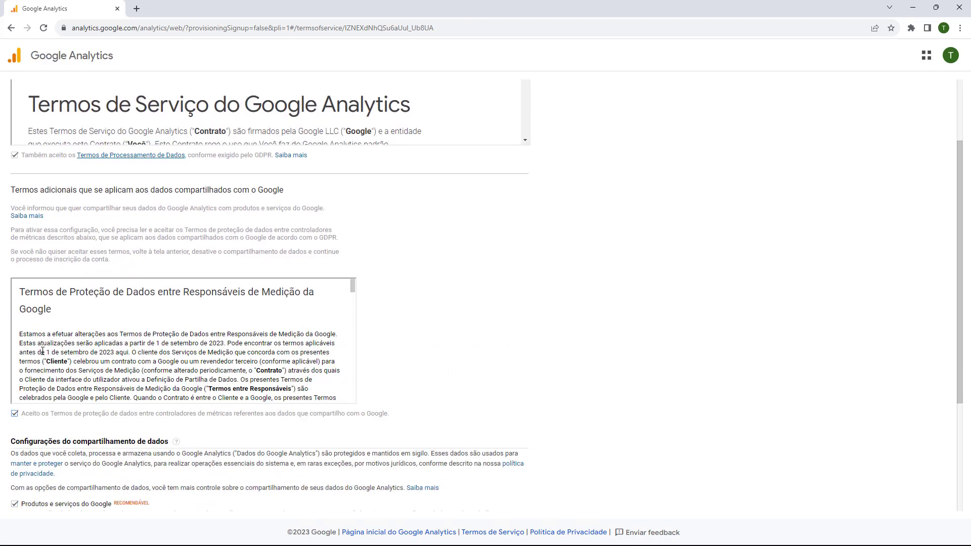
- Accept the Analytics terms with all data sharing options enabled and return to the Site Kit dashboard, dismissing its setup notice
{"action": "scroll", "coordinate": [20, 379], "scroll_direction": "down", "scroll_amount": 4}
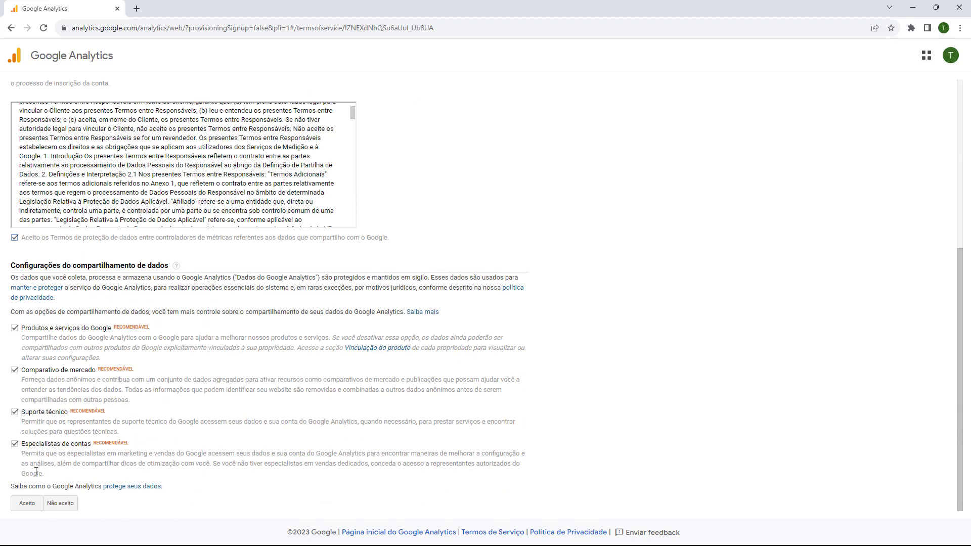
{"action": "left_click", "coordinate": [25, 511]}
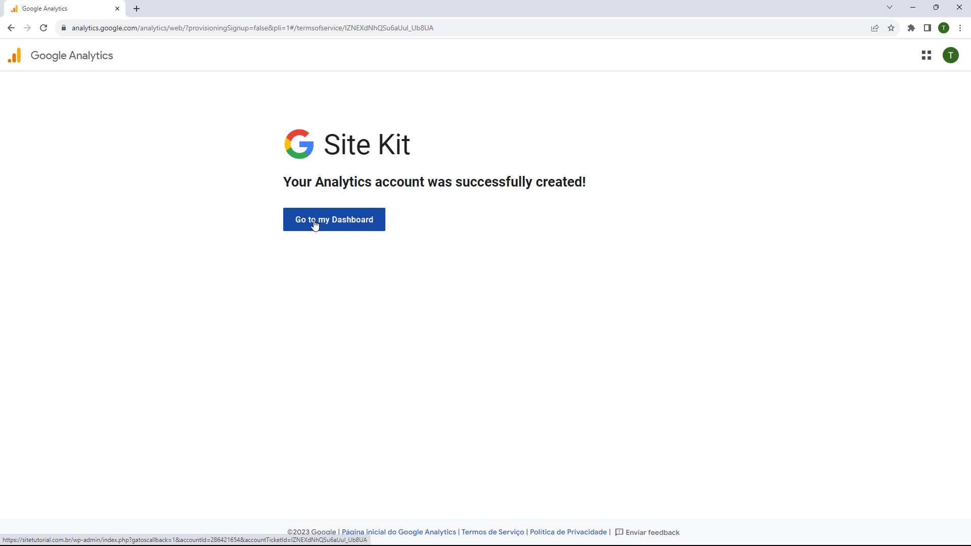
{"action": "left_click", "coordinate": [329, 226]}
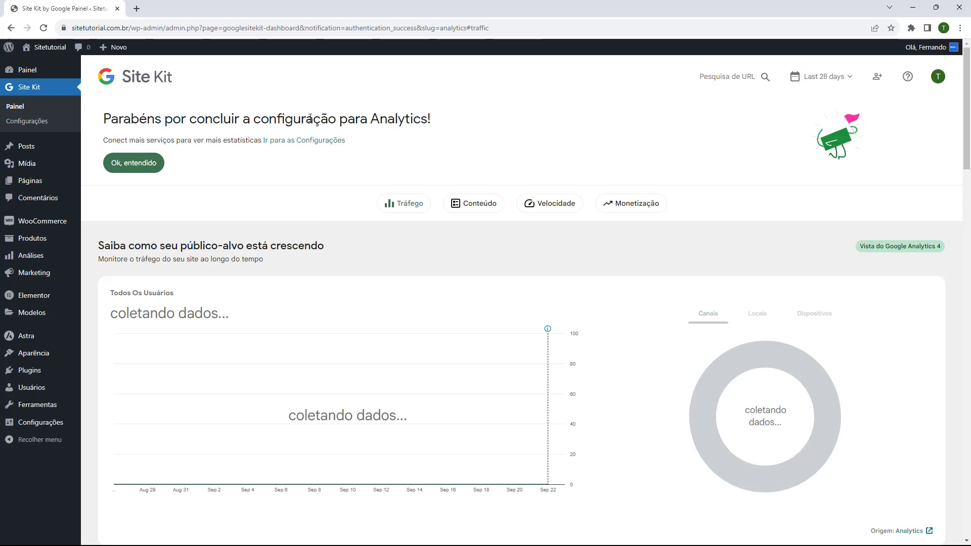
{"action": "left_click", "coordinate": [131, 164]}
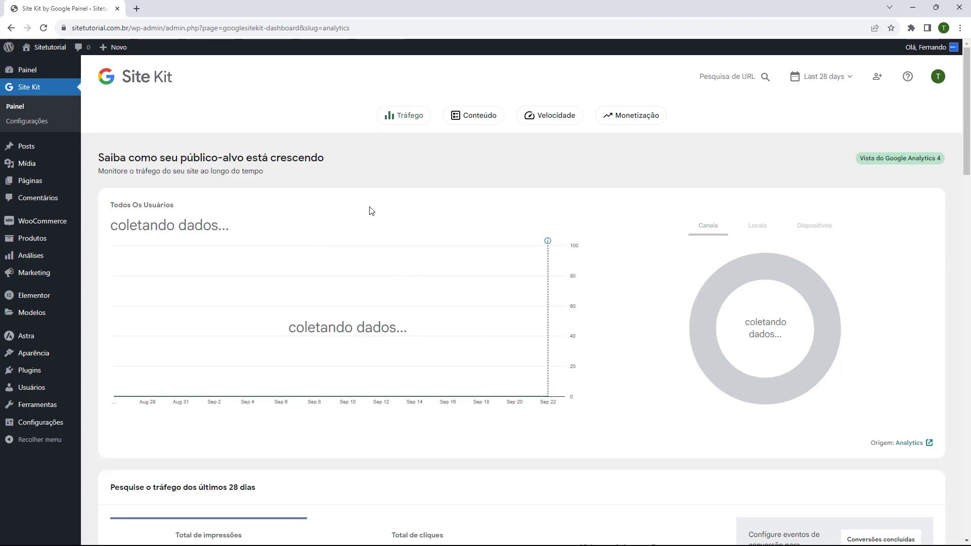
- Examine the traffic, search and content sections of the Site Kit dashboard for the last 28 days
{"action": "scroll", "coordinate": [376, 192], "scroll_direction": "down", "scroll_amount": 3}
{"action": "scroll", "coordinate": [378, 167], "scroll_direction": "down", "scroll_amount": 10}
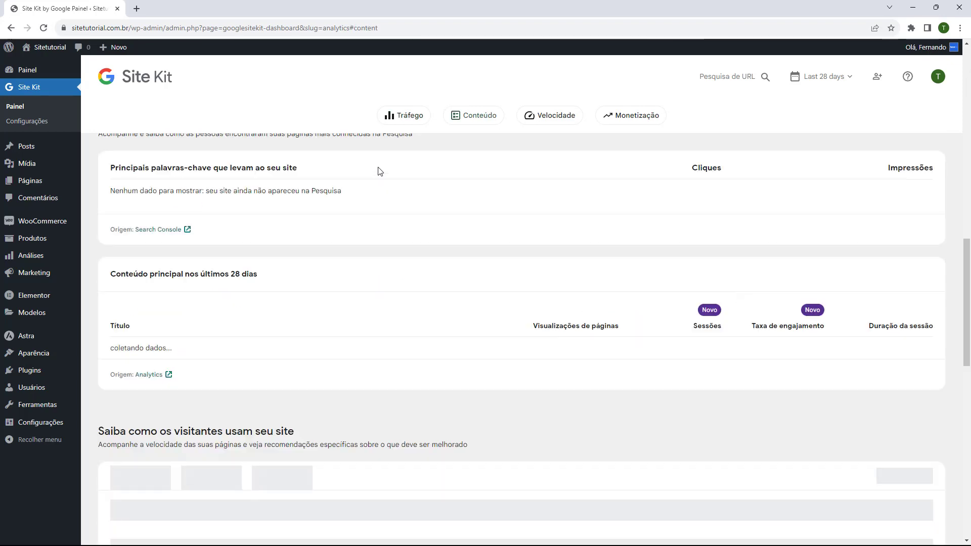
{"action": "scroll", "coordinate": [369, 191], "scroll_direction": "down", "scroll_amount": 3}
{"action": "scroll", "coordinate": [313, 240], "scroll_direction": "up", "scroll_amount": 4}
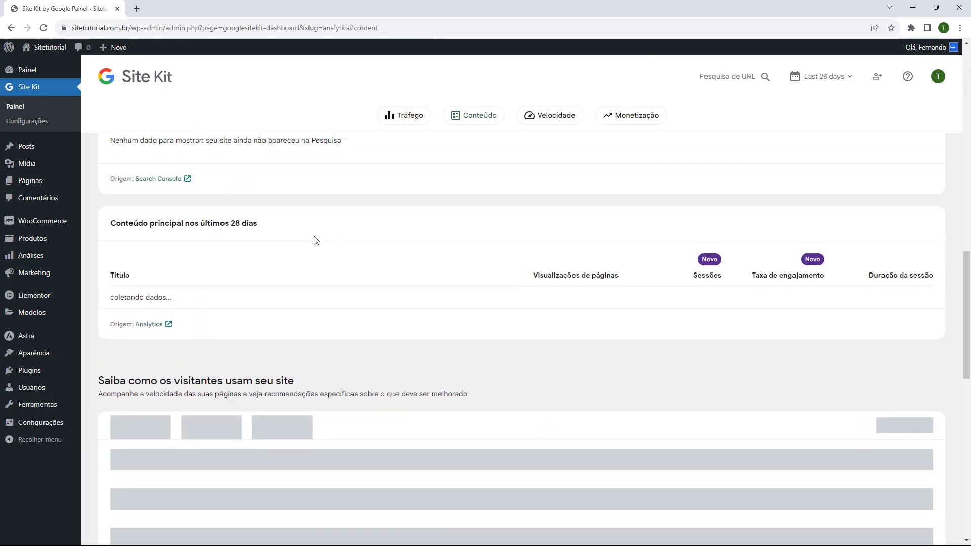
{"action": "scroll", "coordinate": [254, 284], "scroll_direction": "up", "scroll_amount": 10}
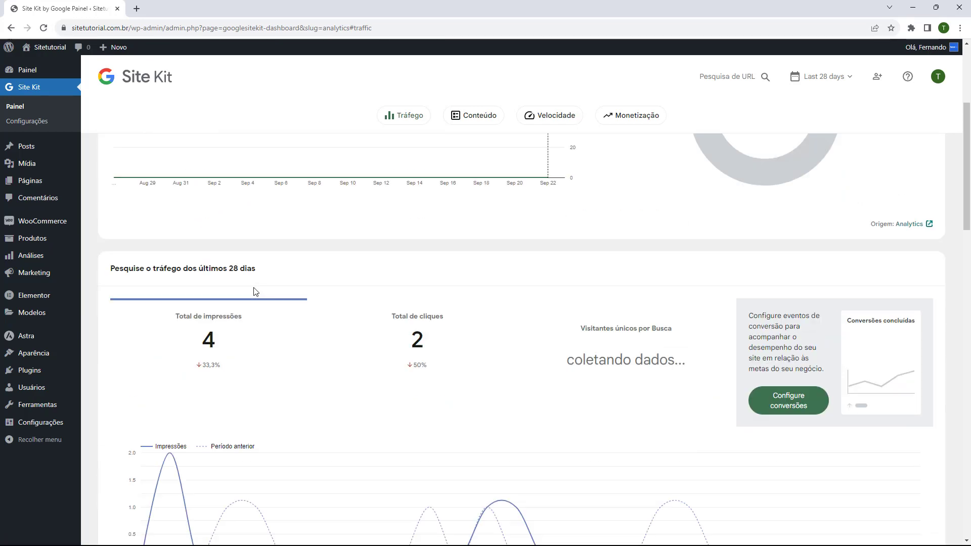
{"action": "scroll", "coordinate": [262, 298], "scroll_direction": "down", "scroll_amount": 3}
{"action": "scroll", "coordinate": [245, 253], "scroll_direction": "down", "scroll_amount": 14}
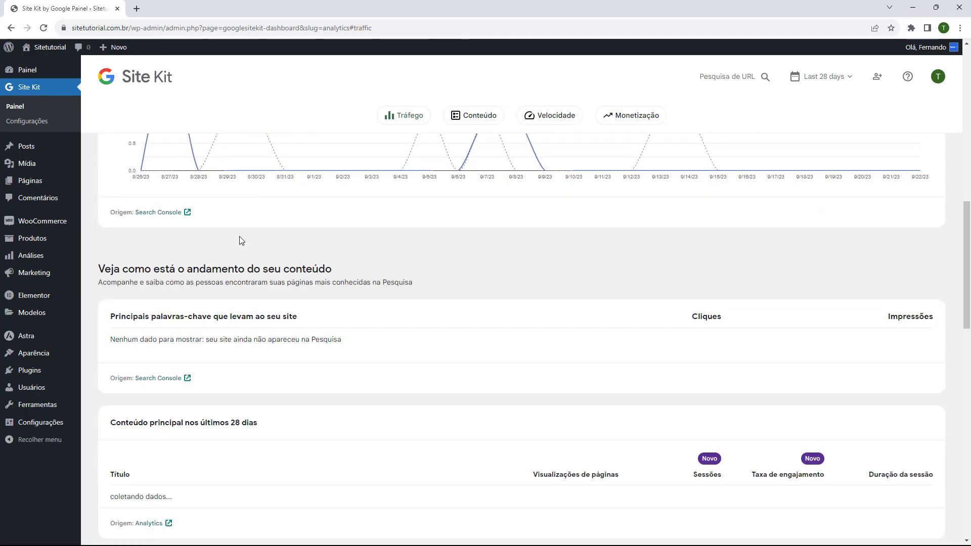
{"action": "scroll", "coordinate": [234, 242], "scroll_direction": "up", "scroll_amount": 17}
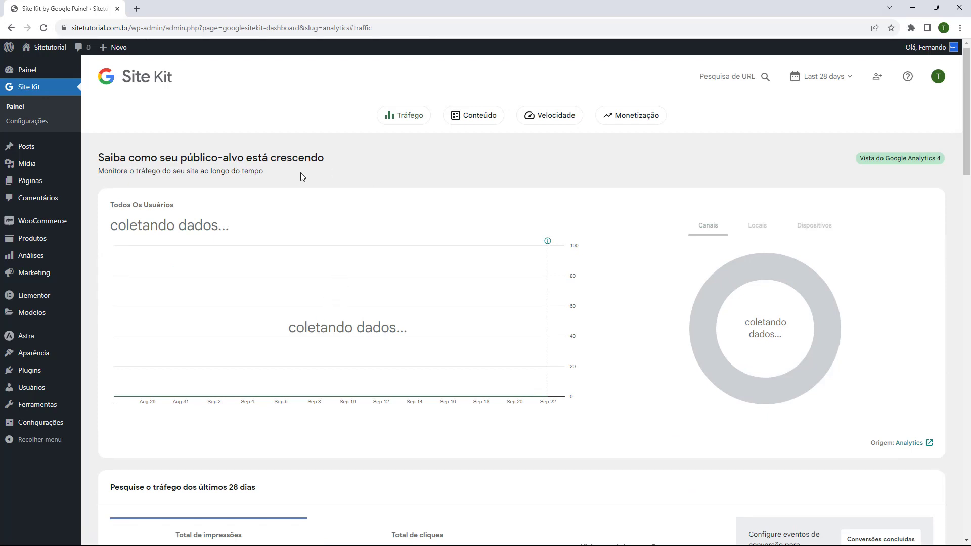
- Open the Google Analytics source report for the site's main content over the last 28 days
{"action": "scroll", "coordinate": [301, 178], "scroll_direction": "down", "scroll_amount": 5}
{"action": "scroll", "coordinate": [282, 173], "scroll_direction": "down", "scroll_amount": 12}
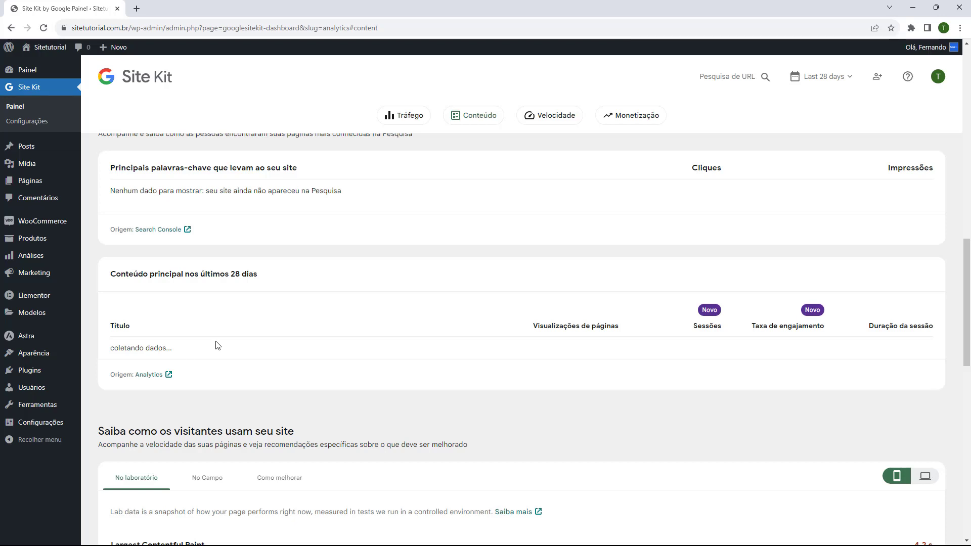
{"action": "left_click", "coordinate": [147, 377]}
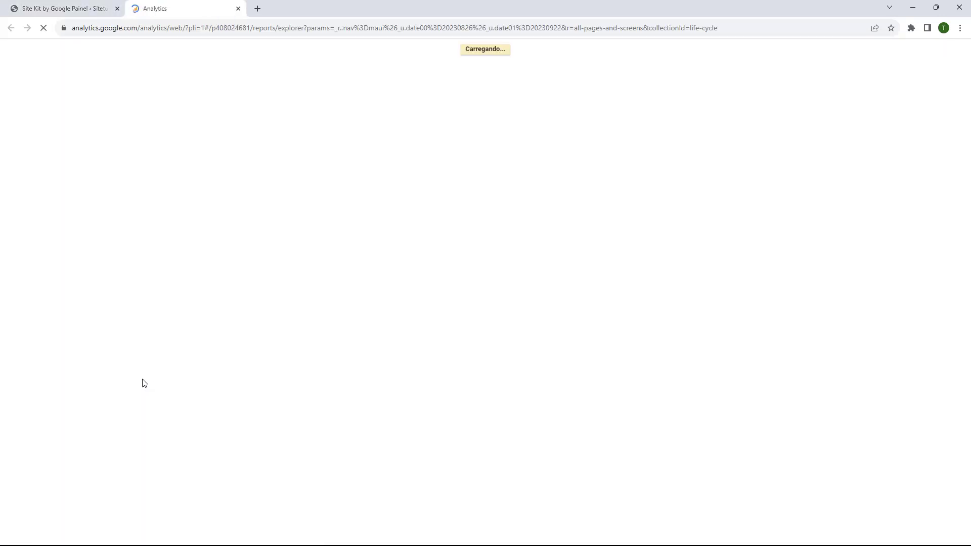